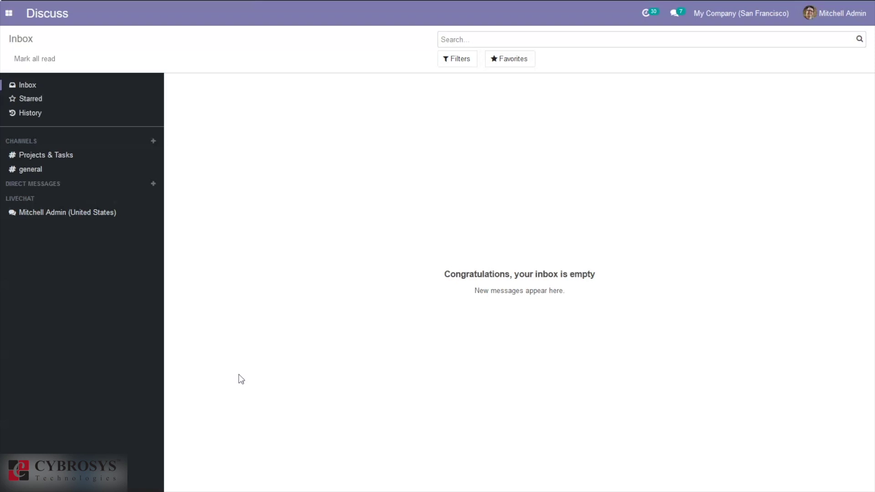
- From the empty Discuss inbox, bring up Odoo's main applications menu
left_click(202, 396)
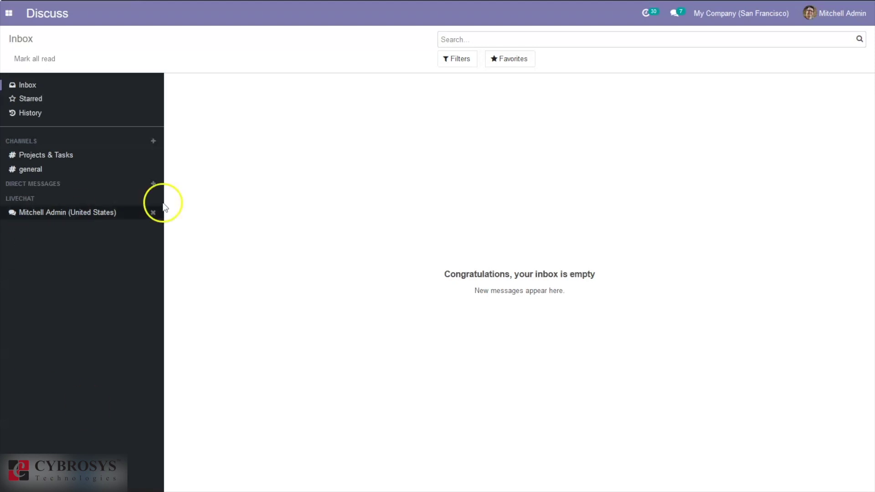
left_click(8, 13)
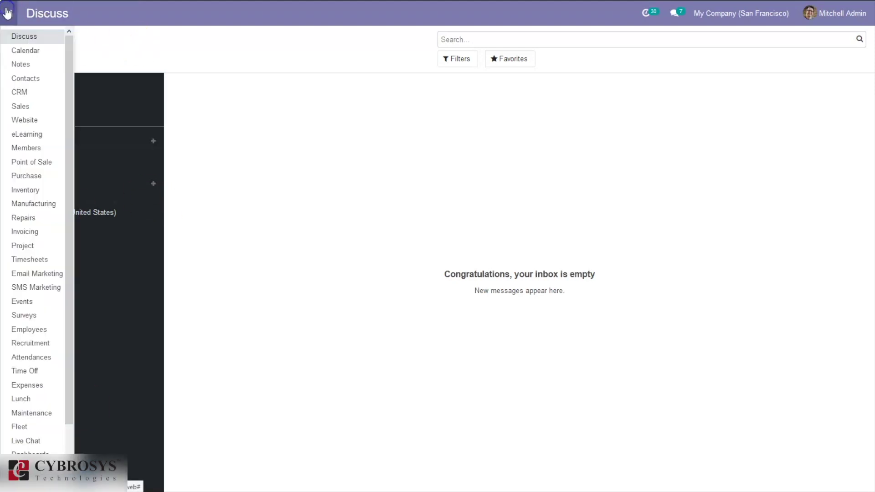
- Launch the Expenses app on its My Expenses to Report list with Laptop and Screen
left_click_drag(71, 63, 69, 130)
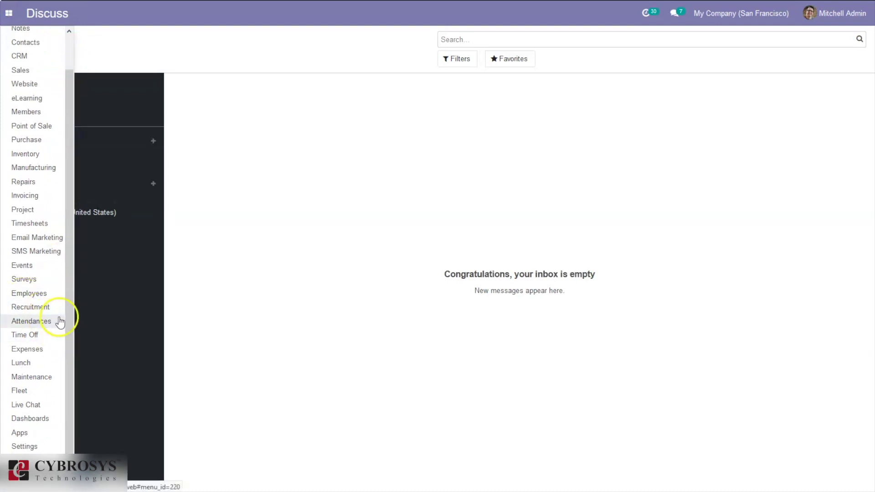
scroll(28, 367, "up", 1)
left_click(29, 369)
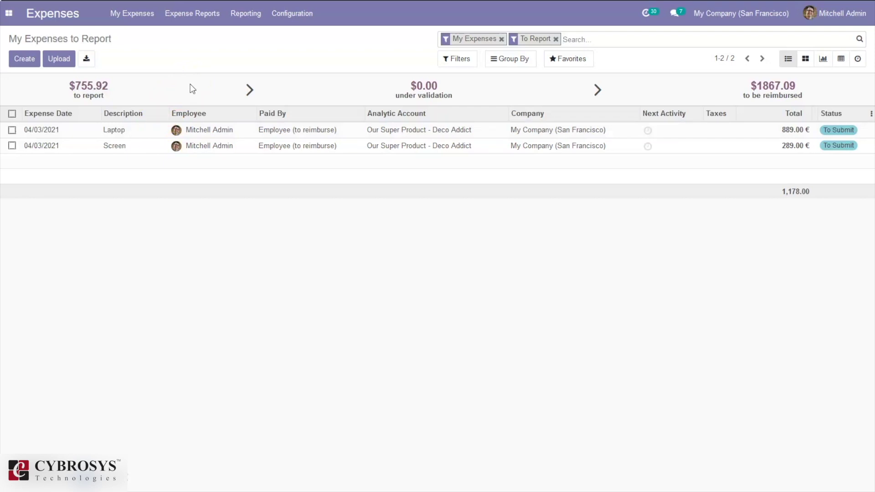
left_click(295, 10)
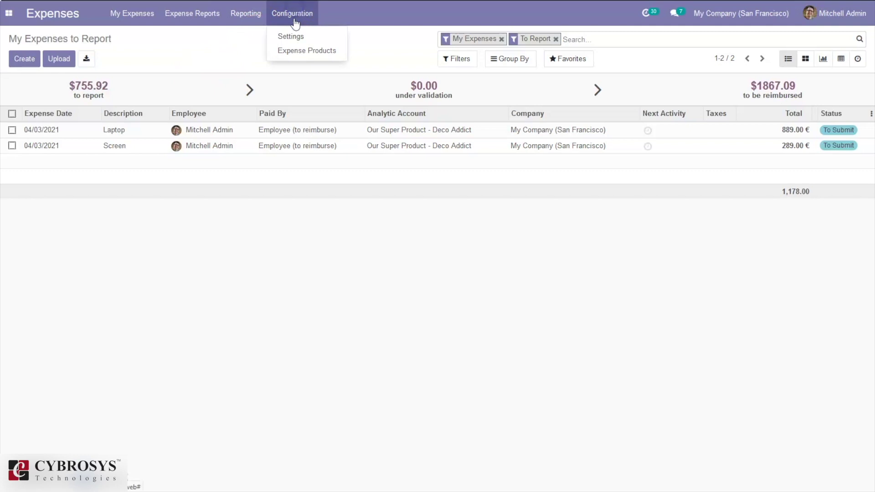
- In Expenses settings, try enabling OCR digitalization and cancel the Enterprise upgrade prompt
left_click(295, 34)
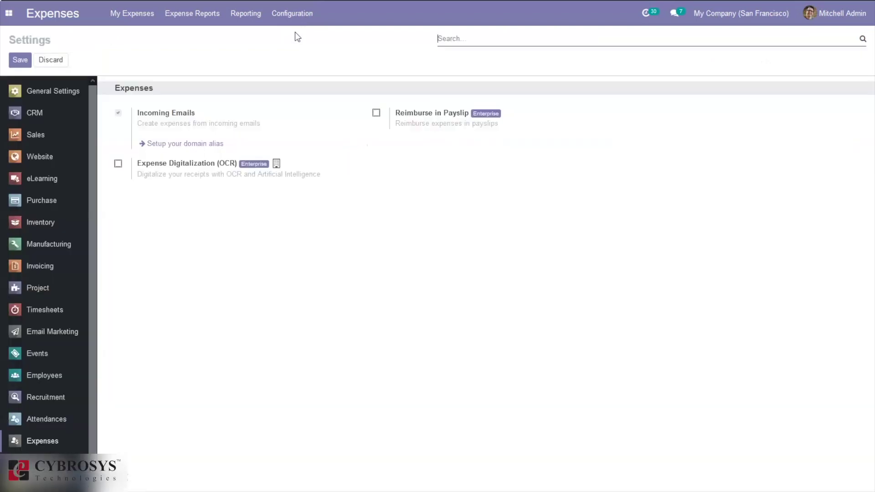
left_click(208, 120)
mouse_move(270, 179)
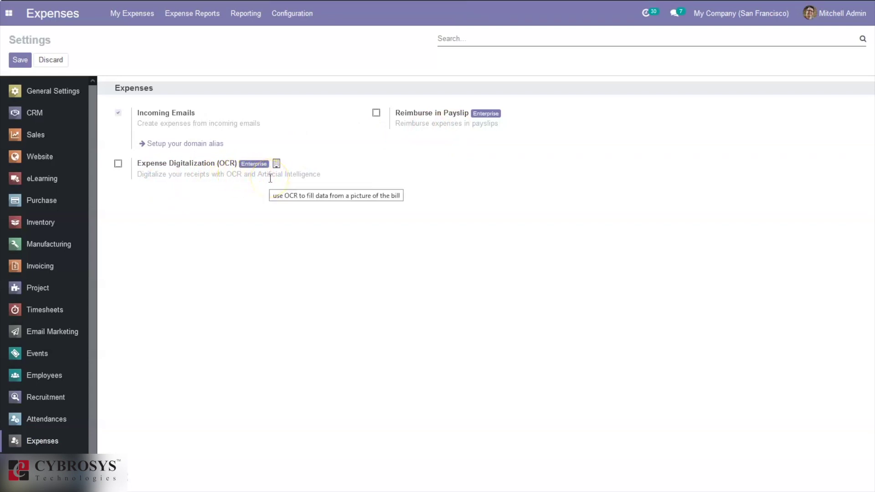
left_click(118, 163)
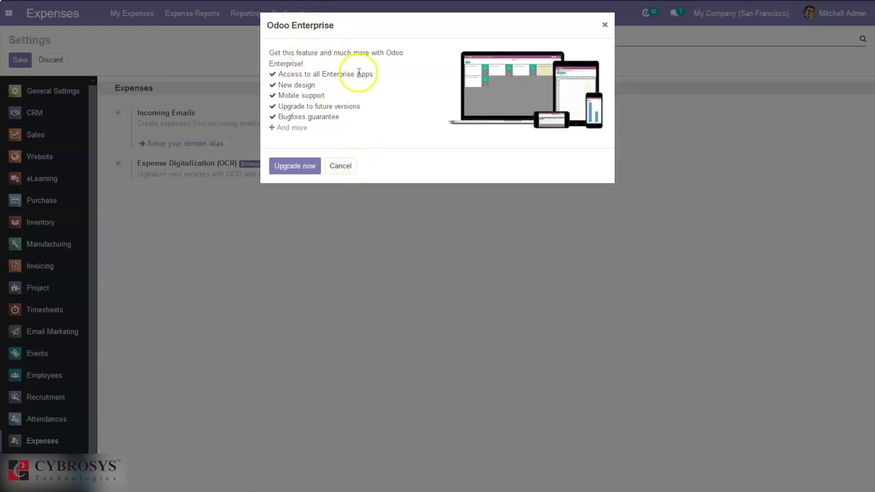
left_click(340, 166)
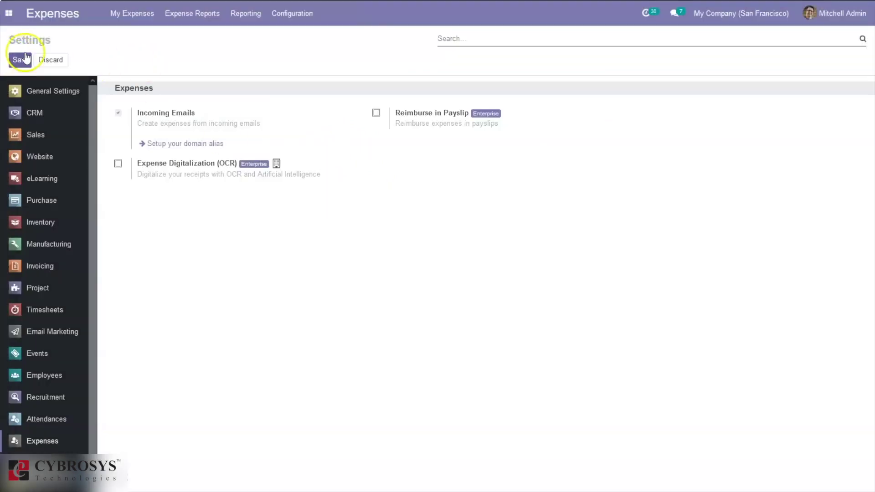
- Go to the Expense Products list of six products and start a new product
left_click(301, 14)
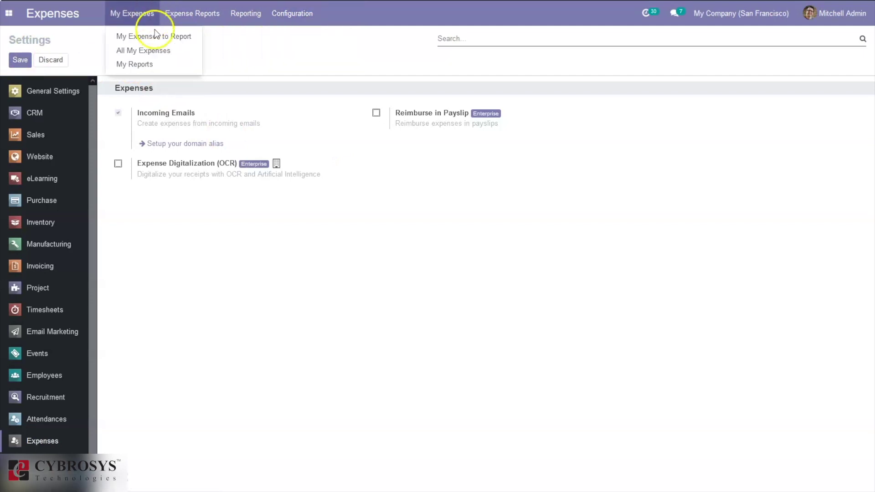
mouse_move(209, 16)
mouse_move(319, 15)
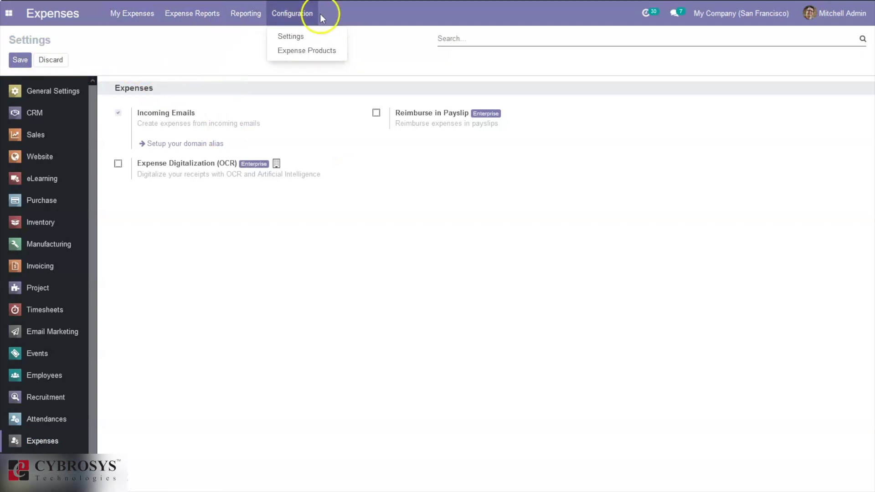
left_click(304, 51)
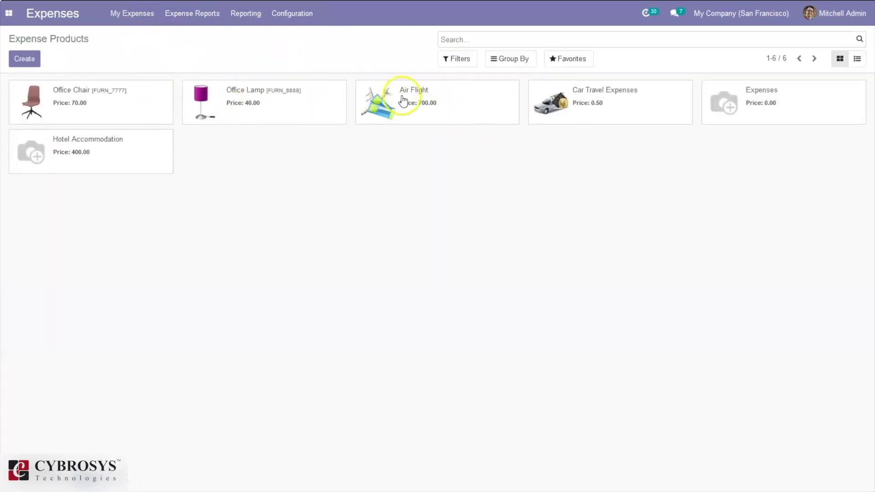
left_click(27, 59)
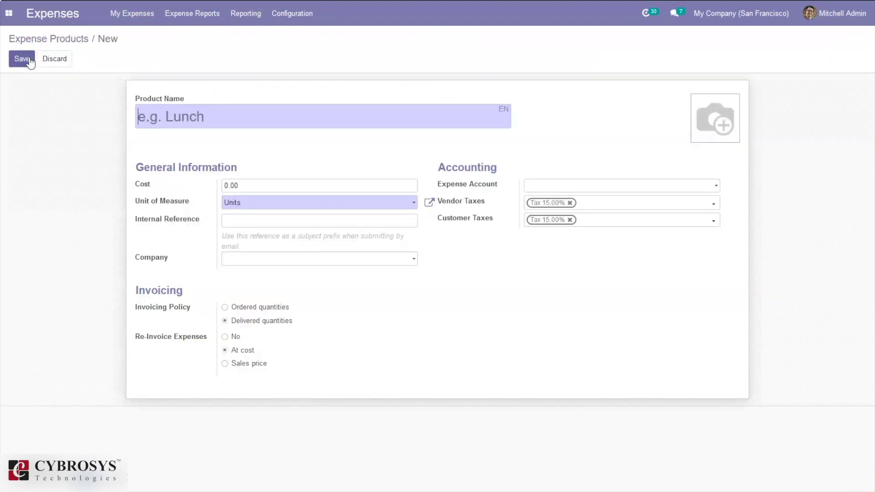
- Create the expense product Lunch with cost 160.00 and unit of measure Units, and save
type("Lunch")
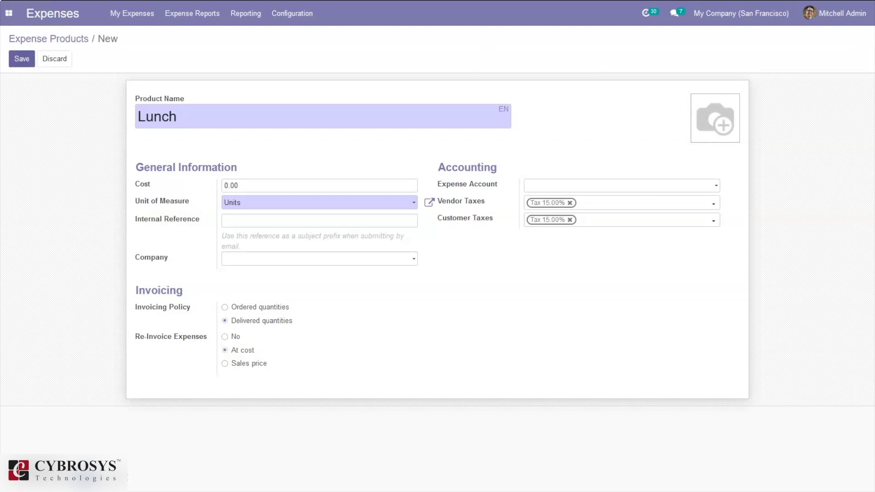
double_click(232, 186)
type("10")
type("0")
type(".00")
left_click(250, 203)
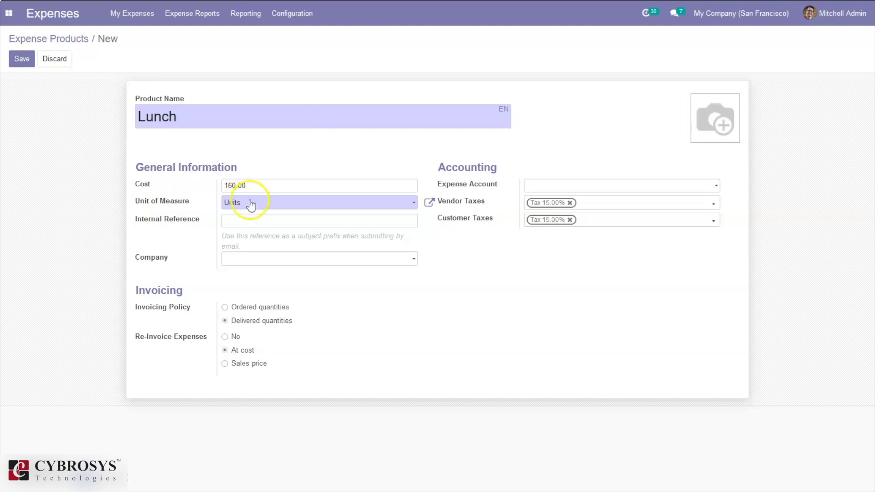
left_click(195, 228)
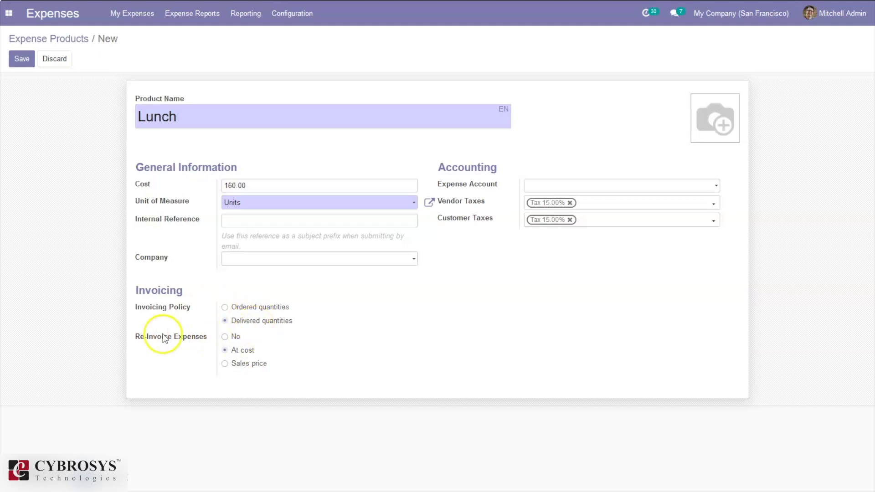
mouse_move(160, 340)
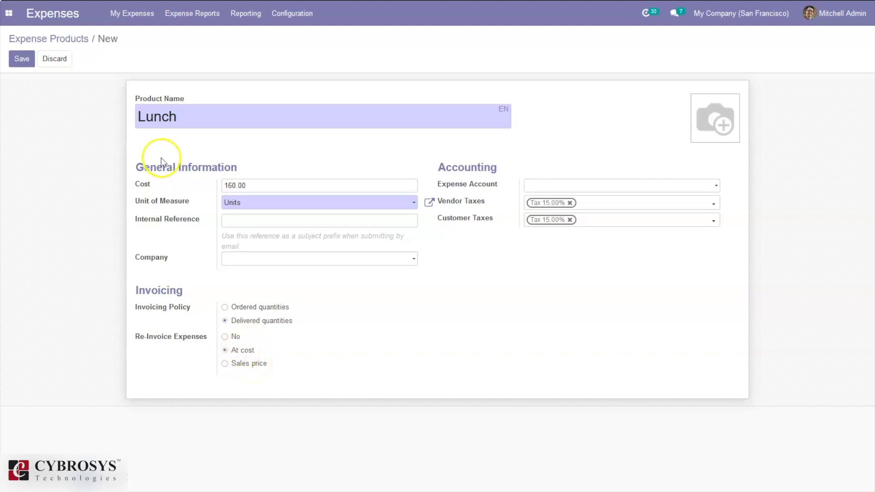
left_click(22, 59)
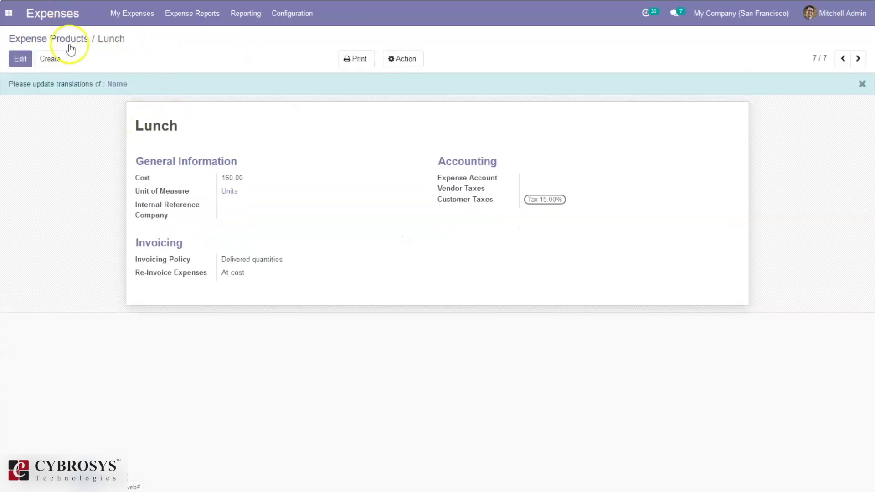
- Return to the expense products, then show My Expenses to Report
left_click(69, 39)
left_click(298, 14)
mouse_move(132, 13)
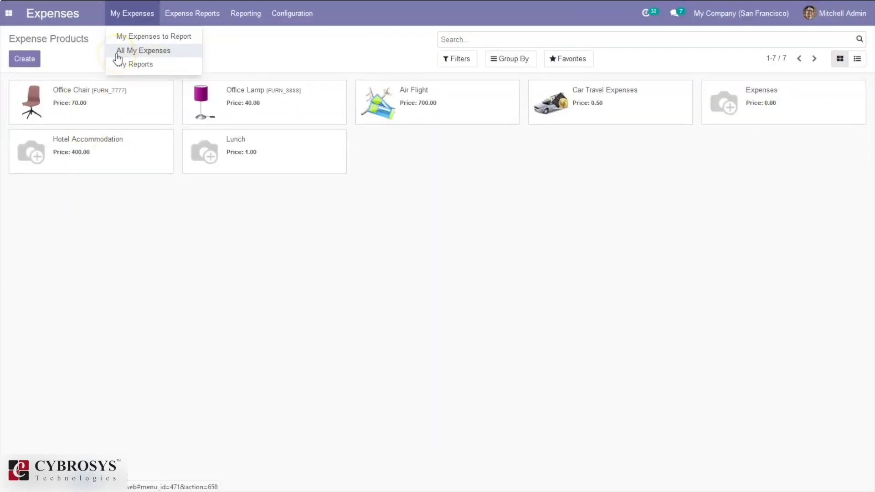
left_click(150, 38)
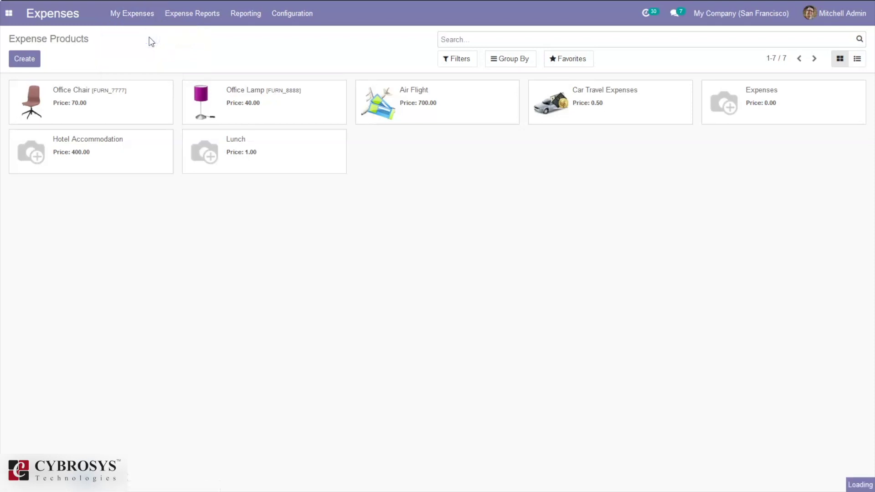
- Switch via My Expense Reports to the All My Expenses list, totalling 4,087.60 €
left_click(132, 13)
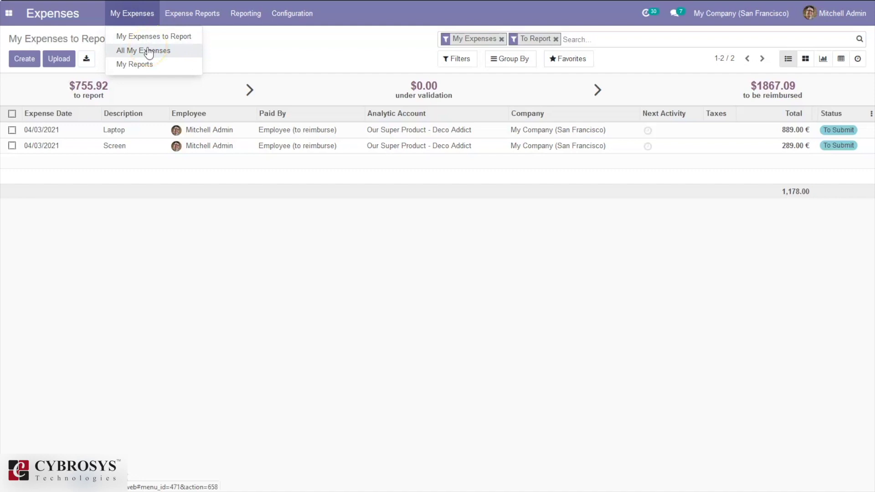
left_click(149, 65)
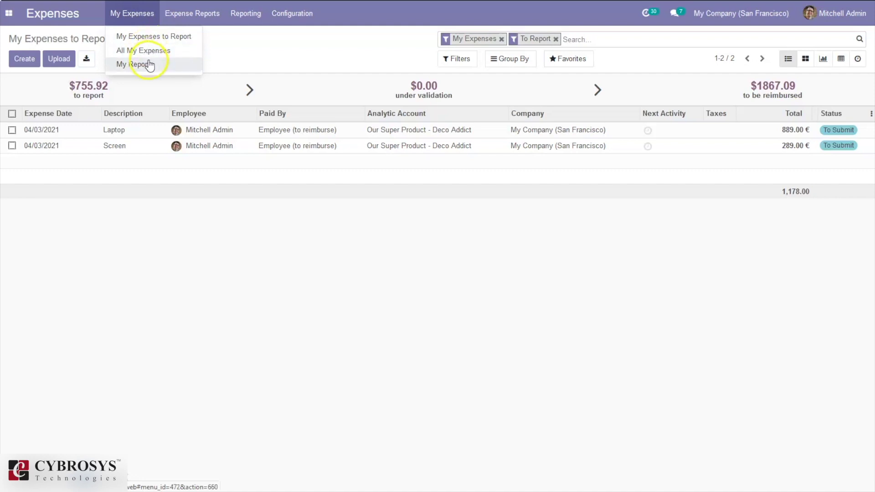
left_click(147, 50)
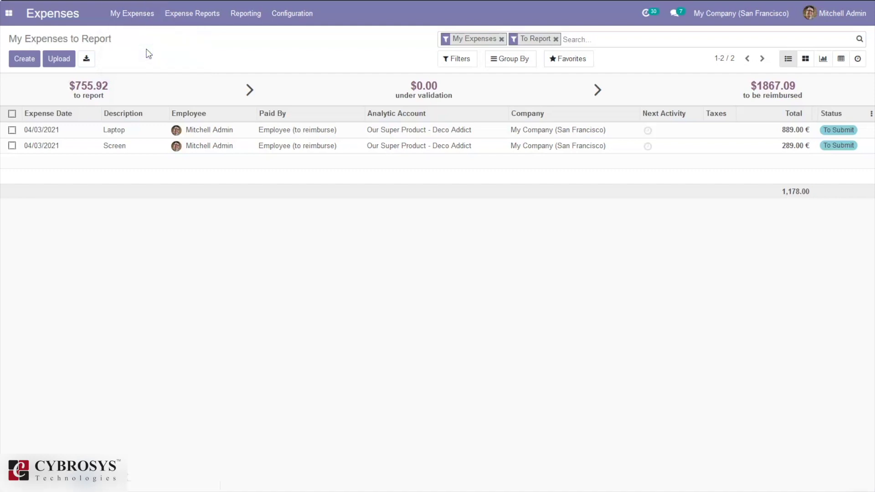
left_click(123, 61)
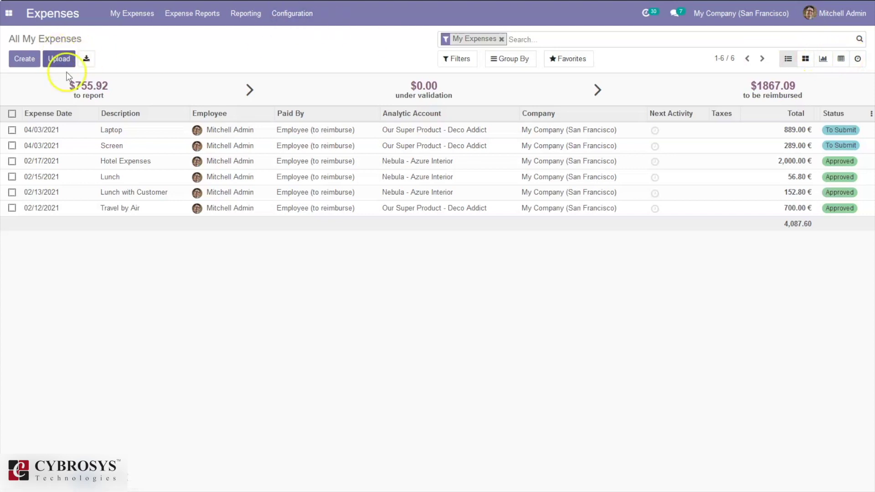
- Glance at the Favorites saved-search dropdown on All My Expenses and close it
left_click(562, 59)
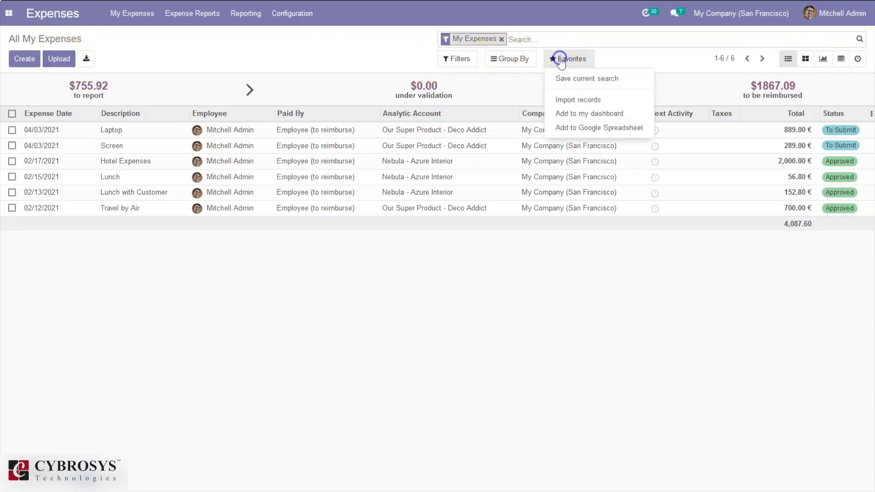
left_click(182, 44)
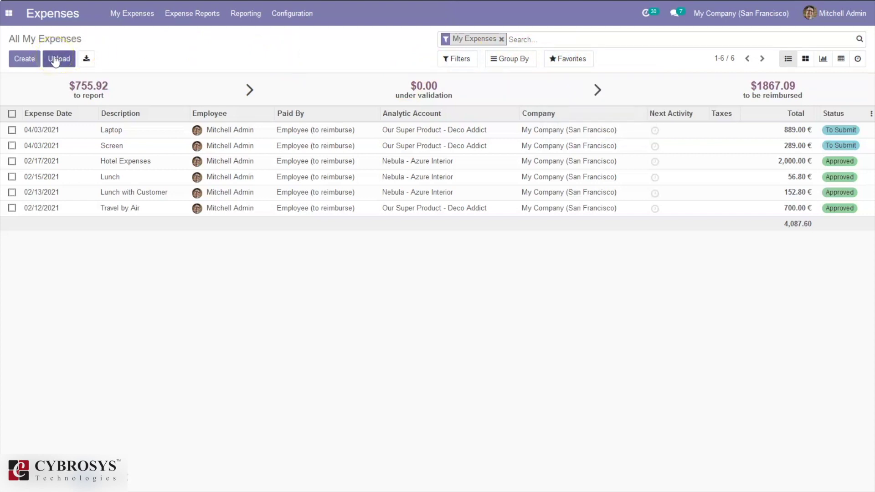
- Start a new expense 'Lunch with Customer' with product Lunch and quantity 2
left_click(15, 61)
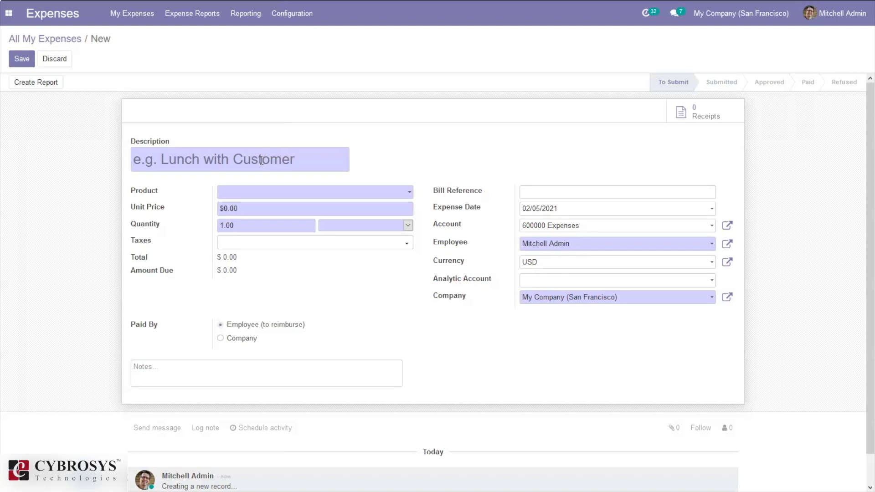
type("Lunch with Customer")
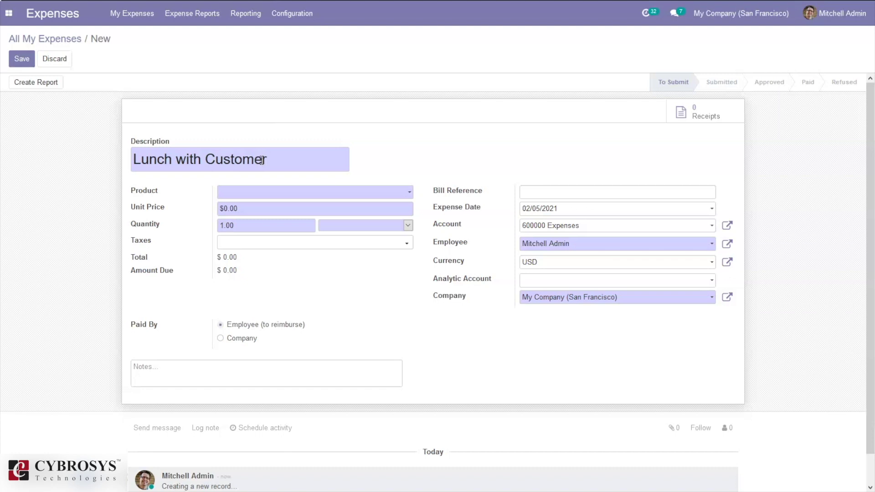
left_click(225, 192)
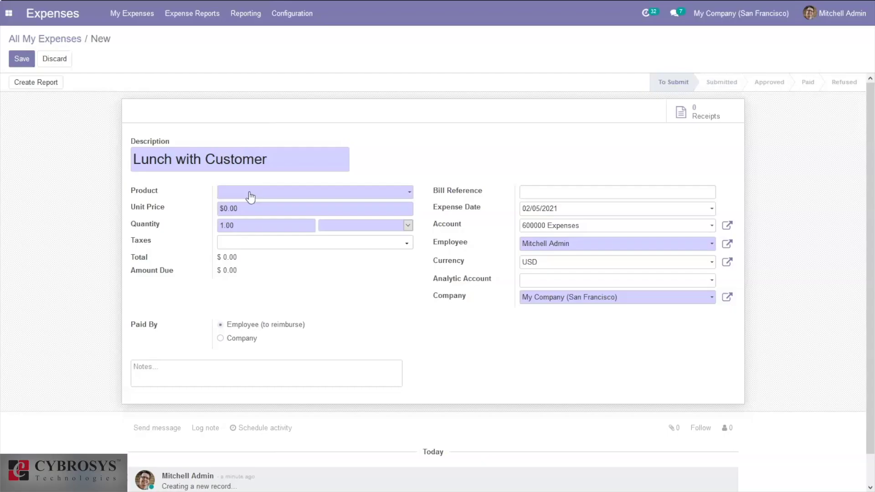
left_click(250, 193)
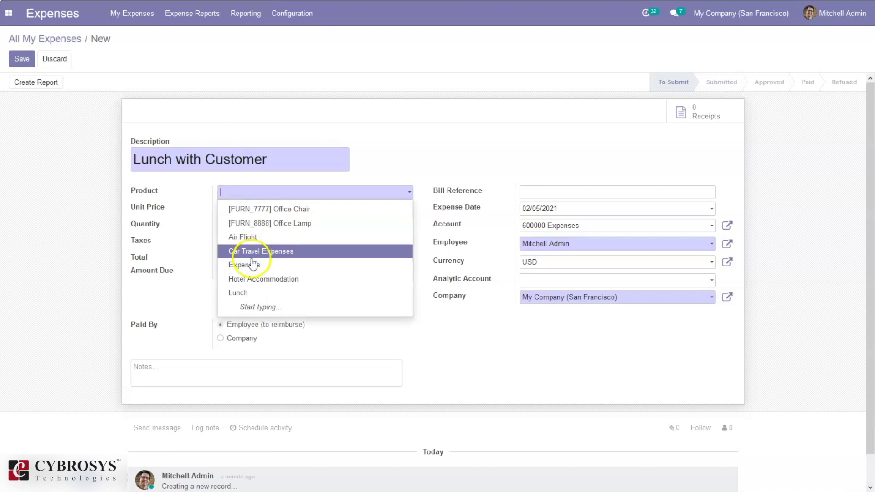
left_click(234, 293)
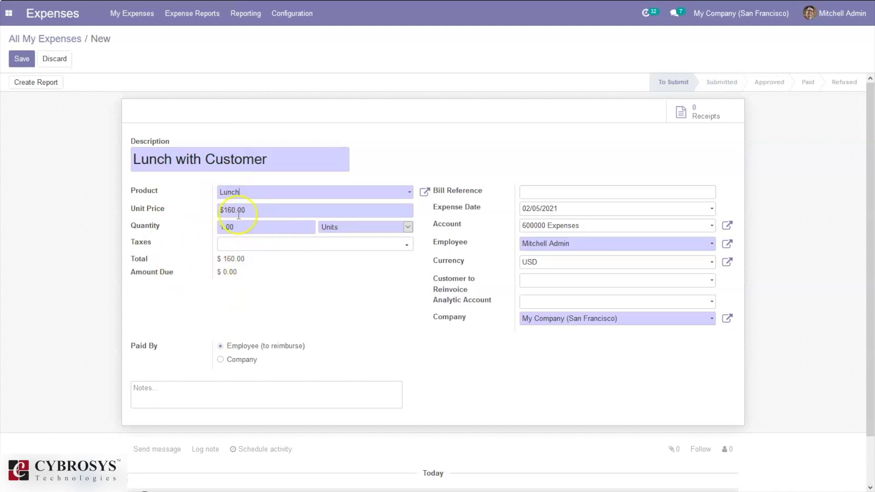
double_click(223, 227)
type("2")
- Leave Customer to Reinvoice and Analytic Account empty, and save the $320.00 expense
mouse_move(462, 282)
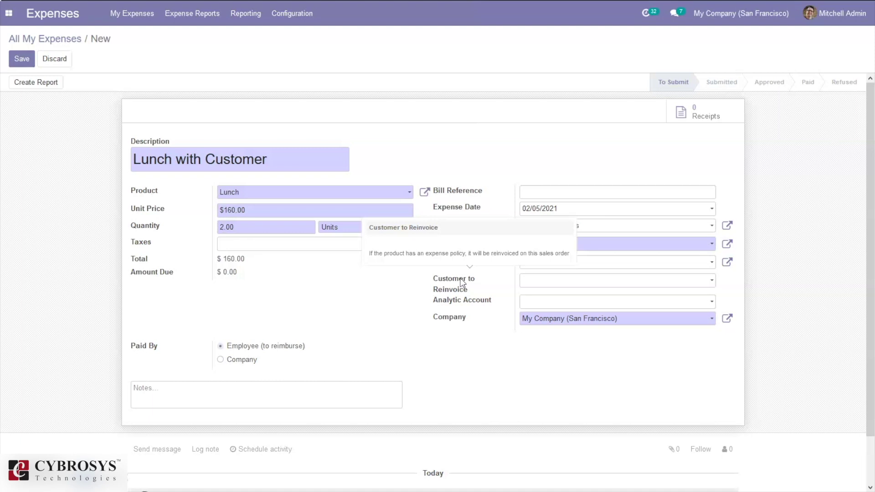
left_click(540, 282)
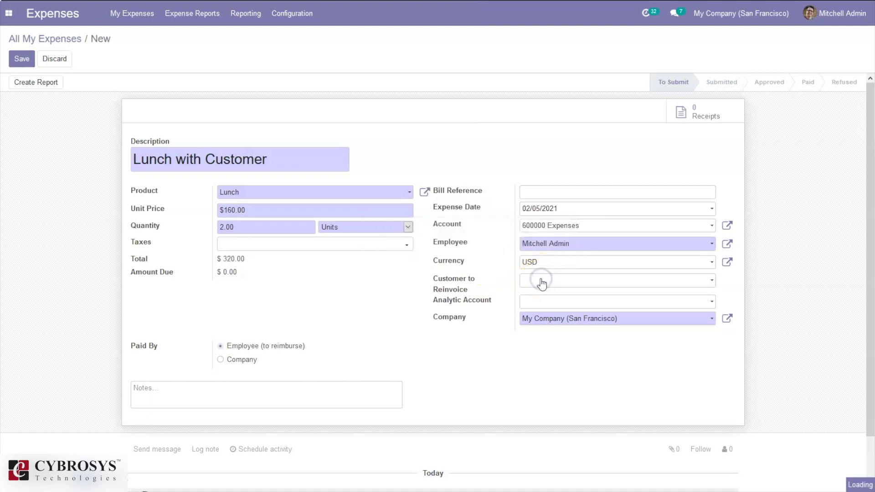
left_click(497, 278)
left_click(491, 273)
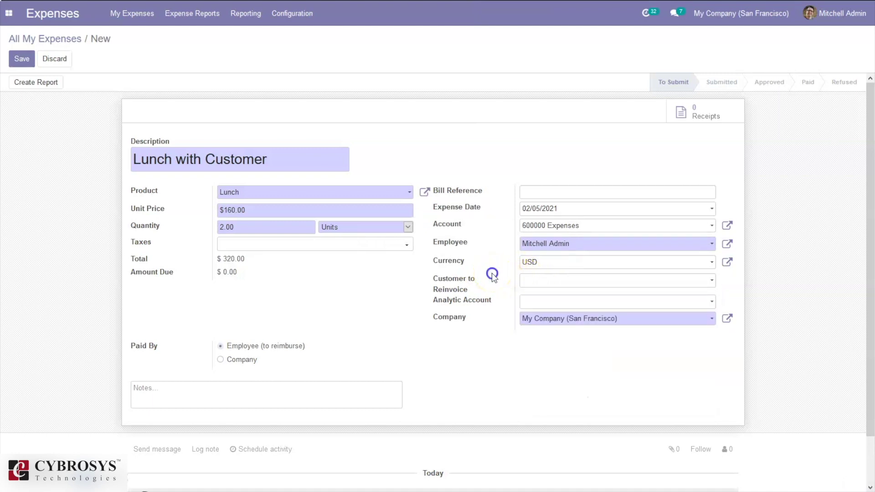
left_click(528, 301)
left_click(524, 303)
left_click(485, 309)
left_click(155, 403)
left_click(23, 62)
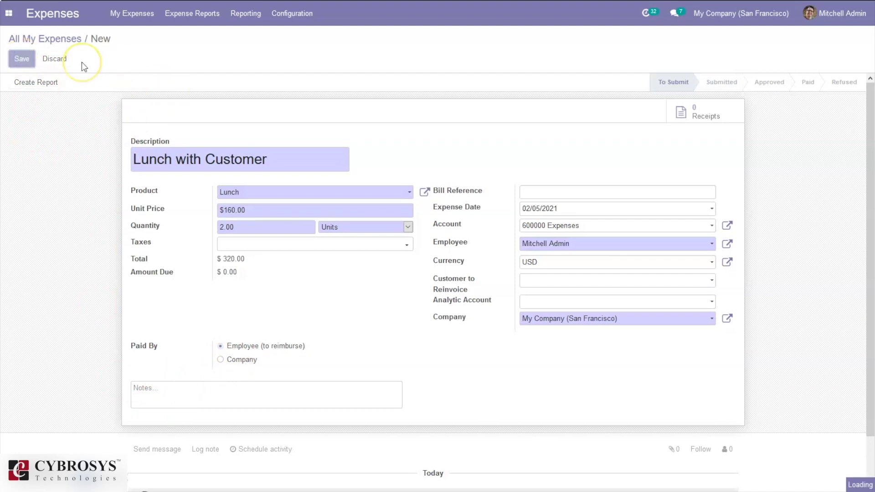
left_click(35, 85)
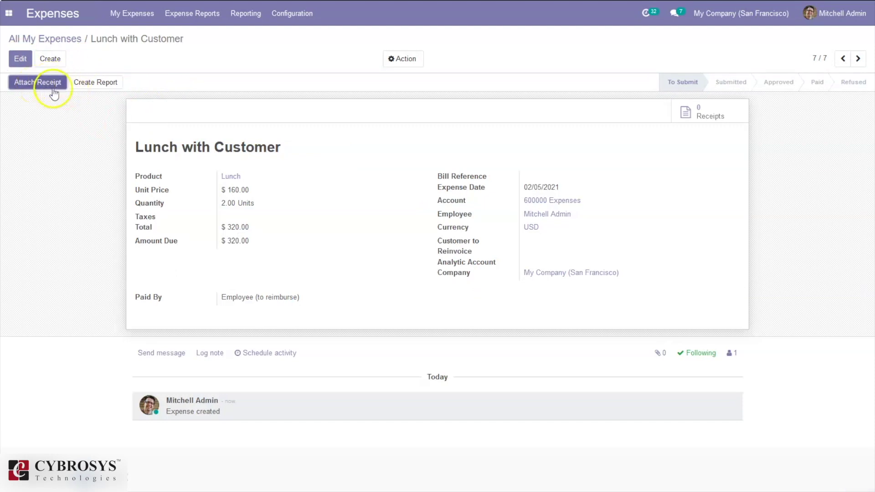
- Generate and submit an expense report for the $320.00 Lunch with Customer expense
left_click(94, 84)
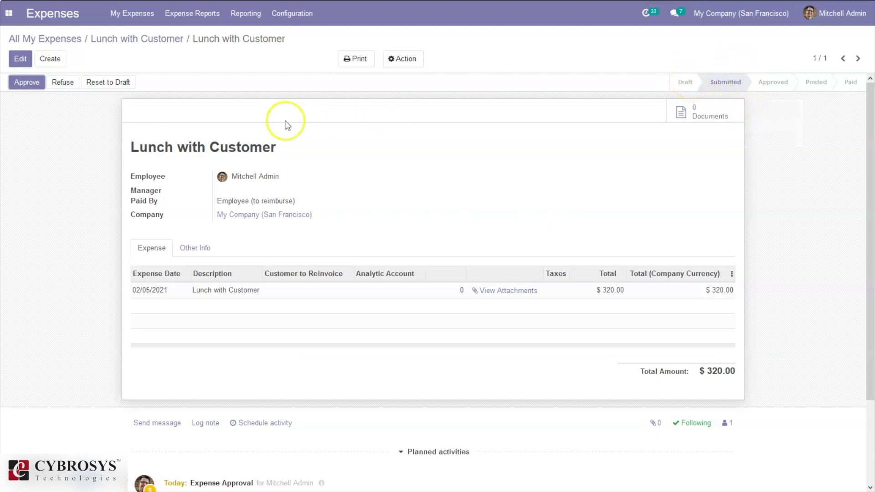
left_click(44, 107)
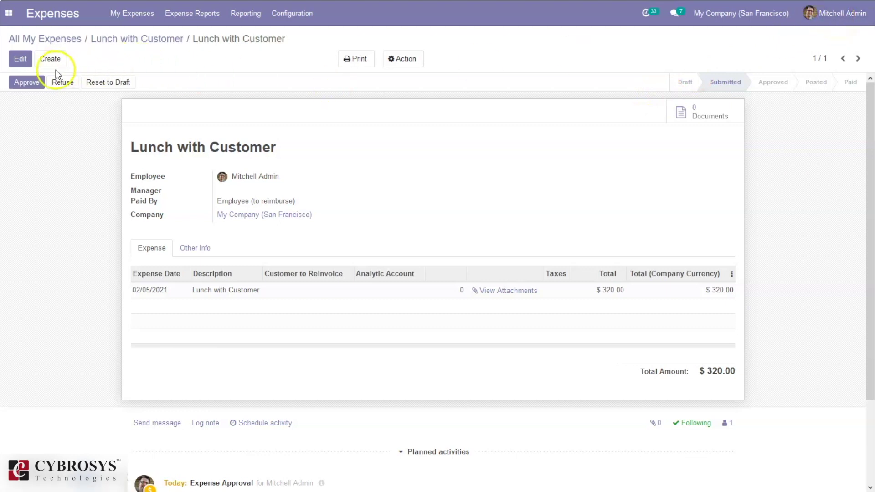
- Approve the Lunch with Customer report, post its journal entries, and review Other Info
left_click(27, 83)
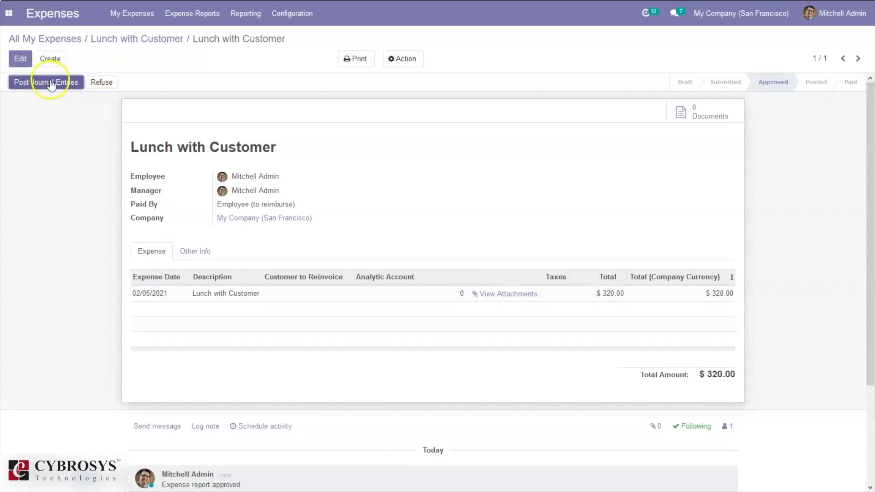
left_click(46, 84)
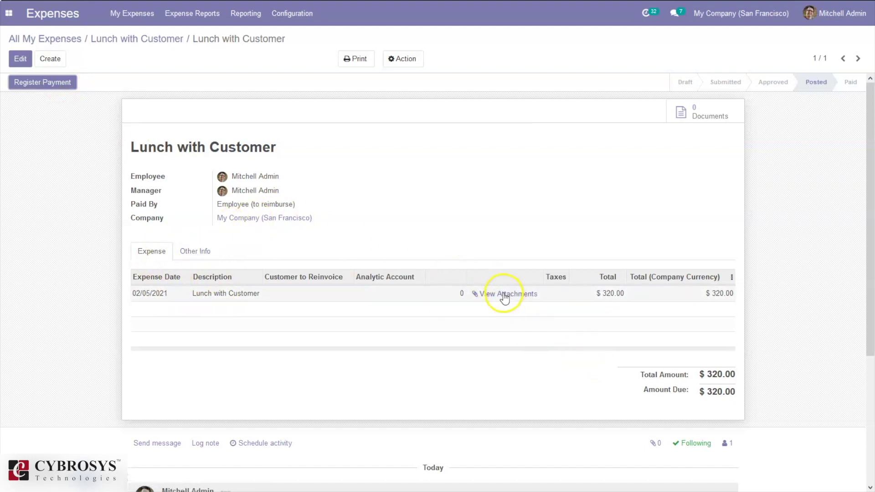
left_click(196, 252)
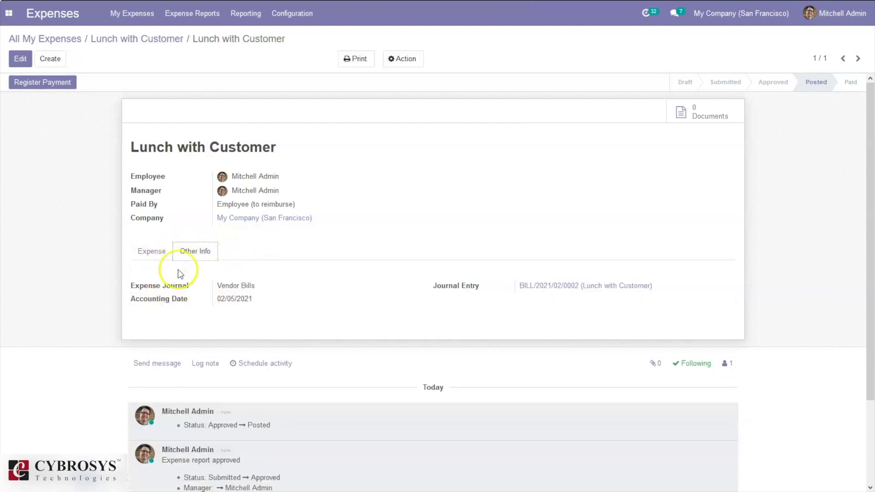
left_click(149, 251)
left_click(40, 82)
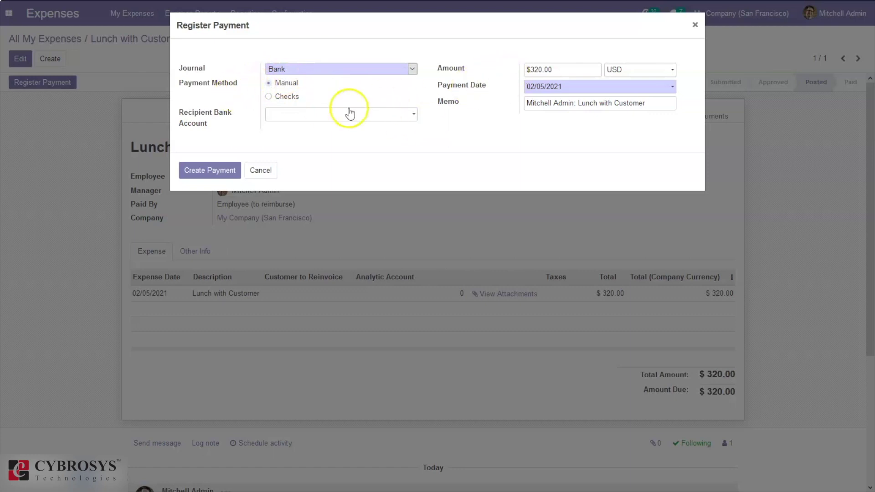
- Confirm the $320.00 Bank payment, then go back to the expense and view its report
left_click(224, 171)
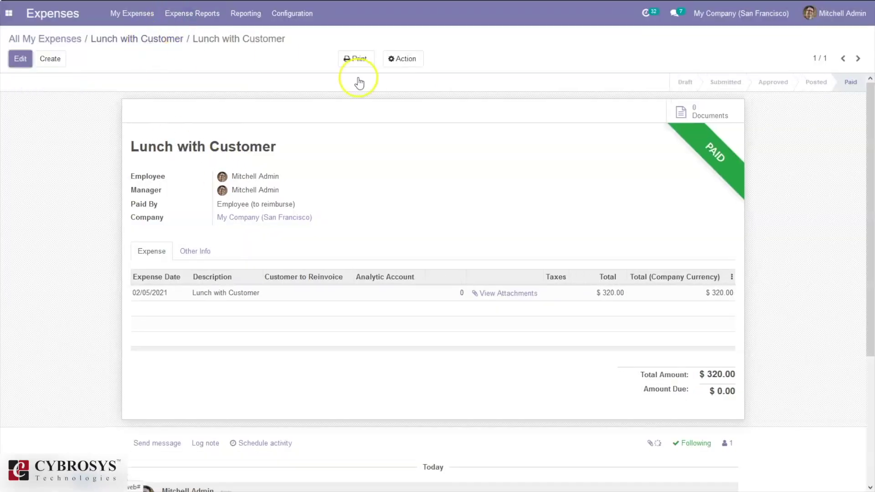
left_click(161, 39)
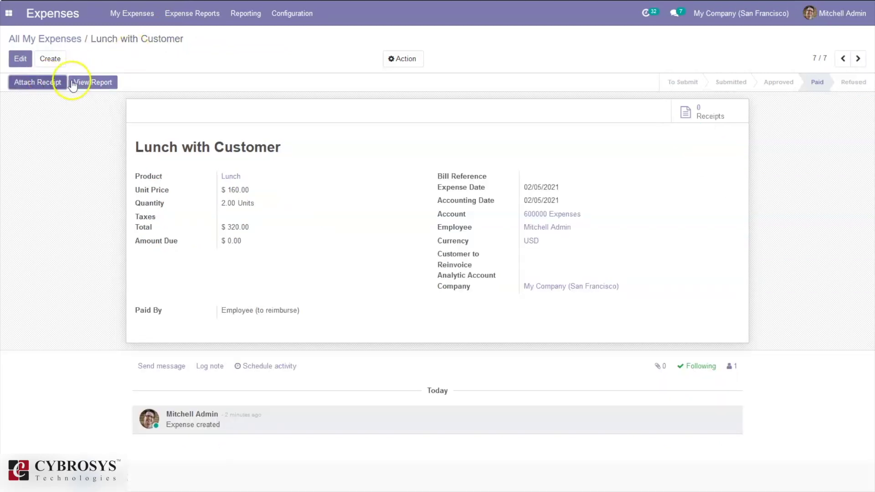
left_click(90, 82)
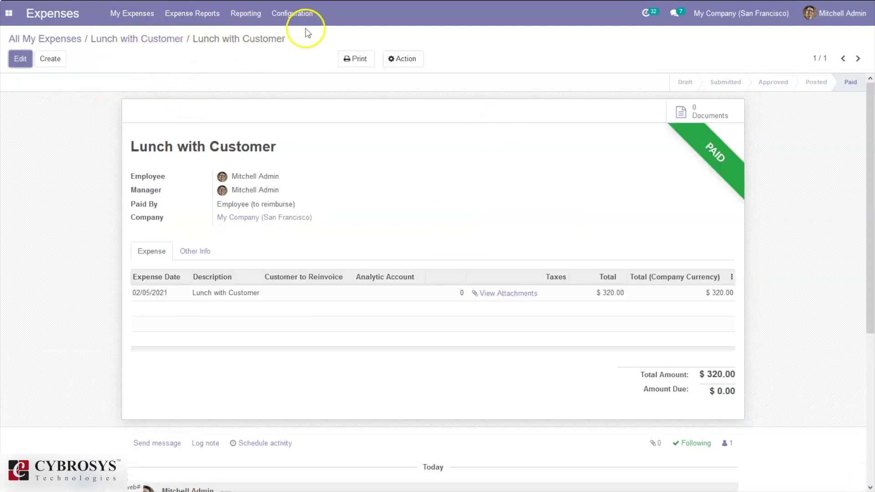
- List all seven expenses, including the paid Lunch with Customer, then switch to My Reports
left_click(296, 14)
left_click(129, 8)
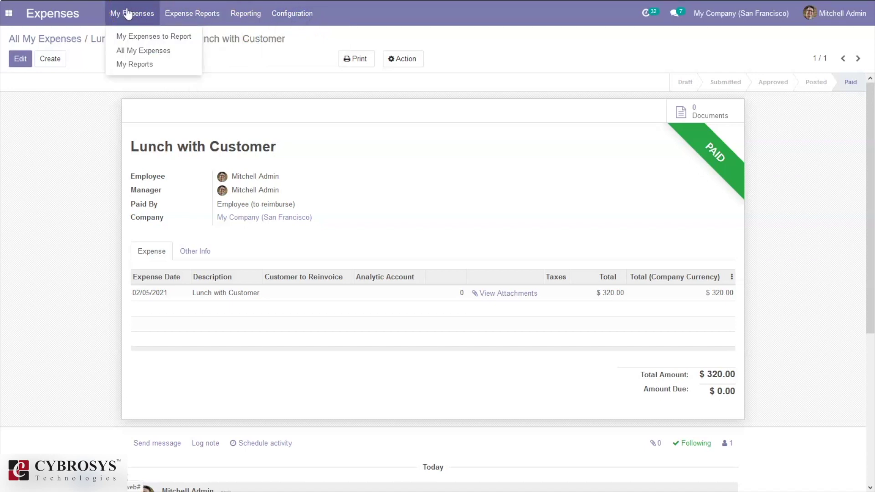
left_click(137, 37)
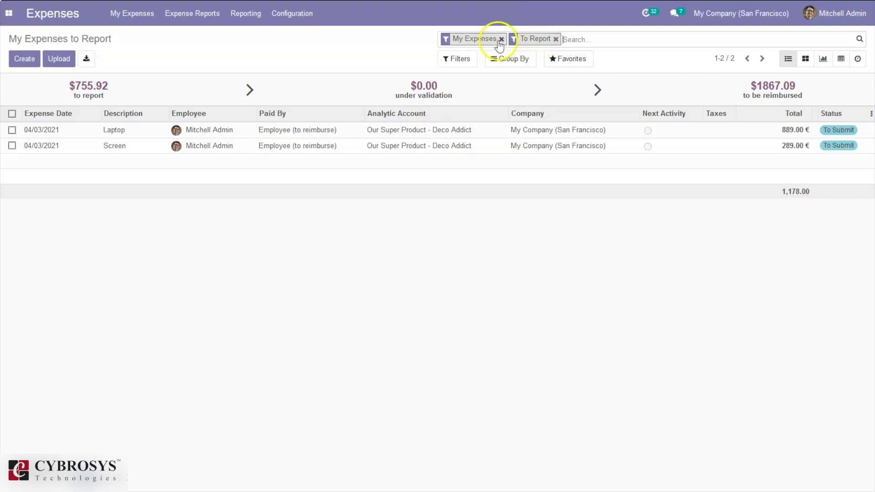
left_click(555, 39)
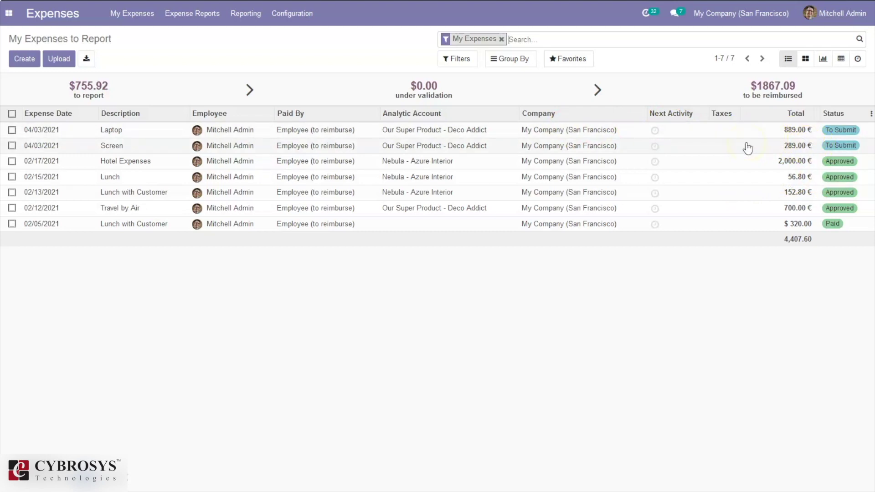
left_click(121, 17)
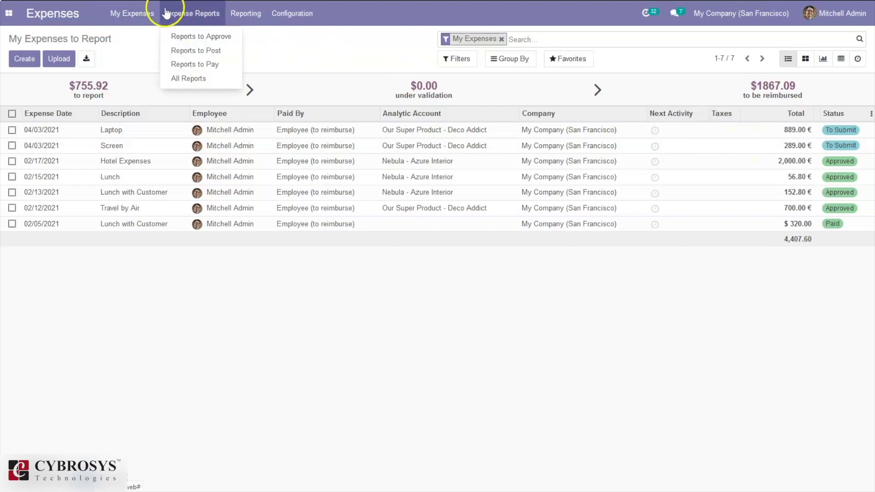
left_click(138, 67)
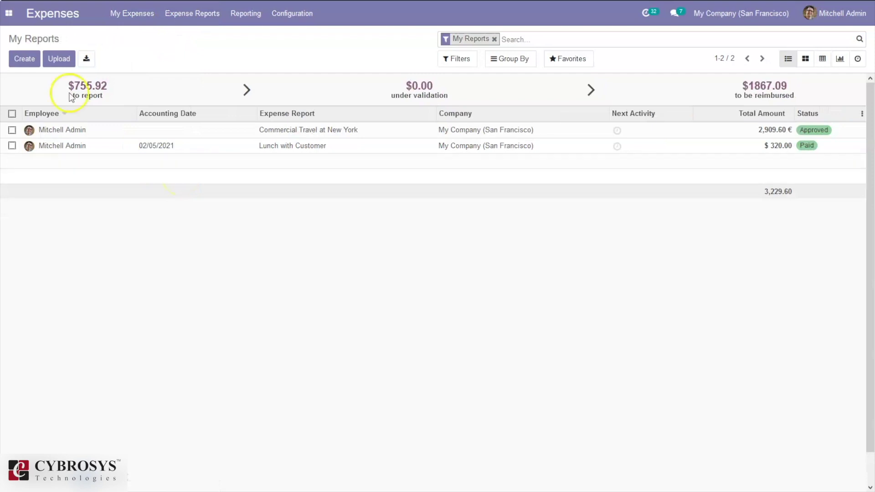
- Show the expense reports waiting for approval
left_click(137, 14)
mouse_move(292, 14)
mouse_move(181, 56)
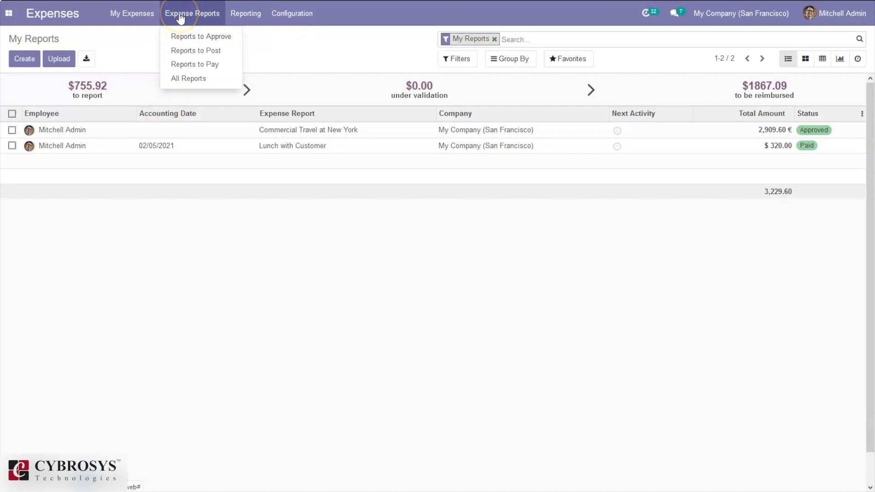
left_click(196, 40)
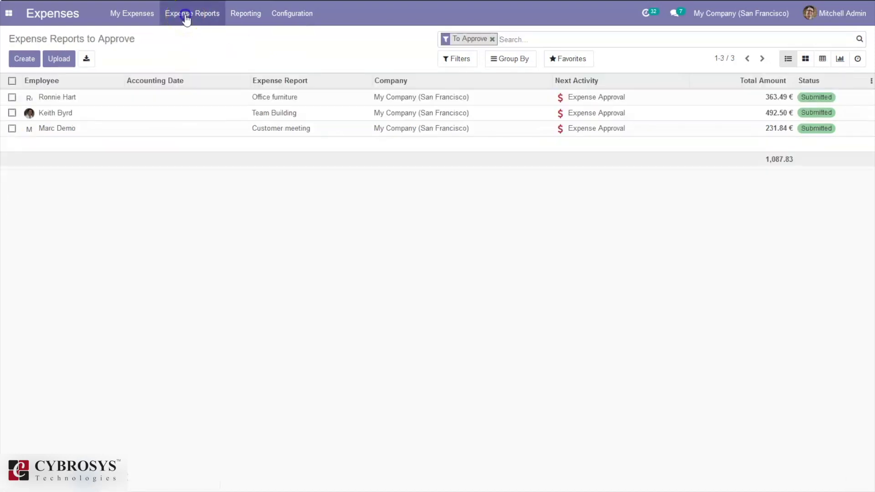
- Review reports to post and to pay, ending on all five reports totalling 4,317.43
left_click(187, 18)
left_click(198, 49)
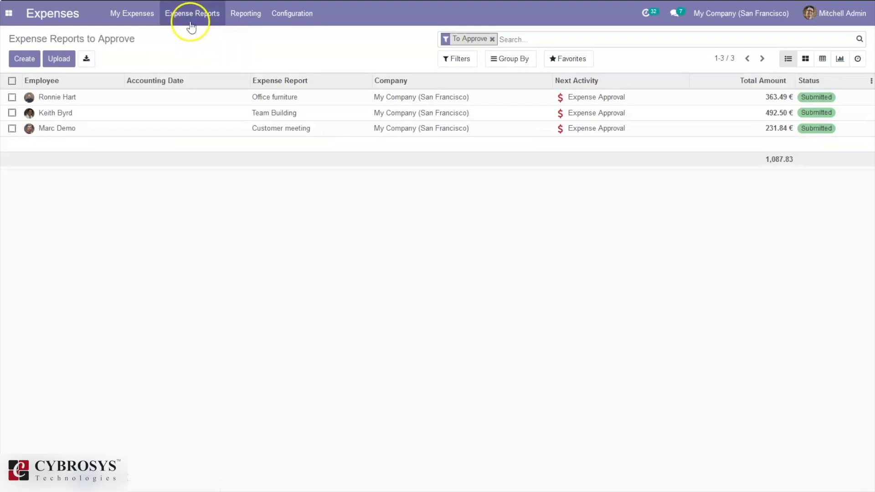
left_click(189, 24)
left_click(193, 64)
left_click(185, 21)
left_click(189, 80)
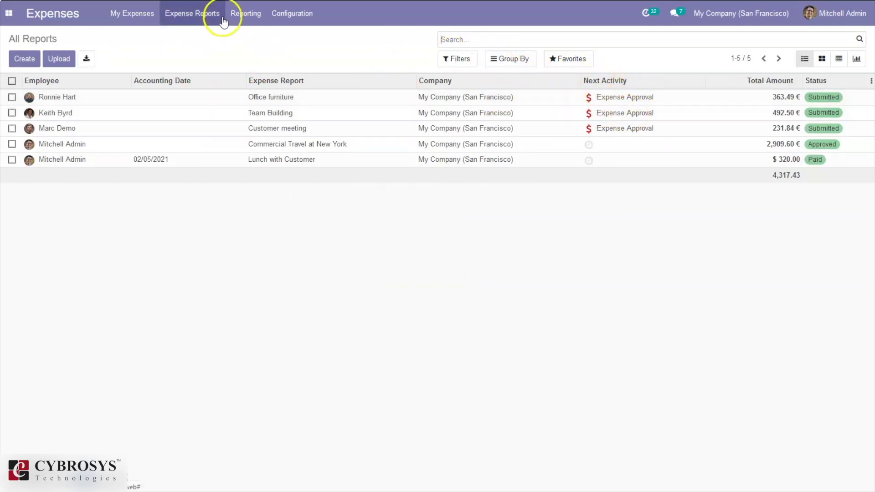
left_click(244, 13)
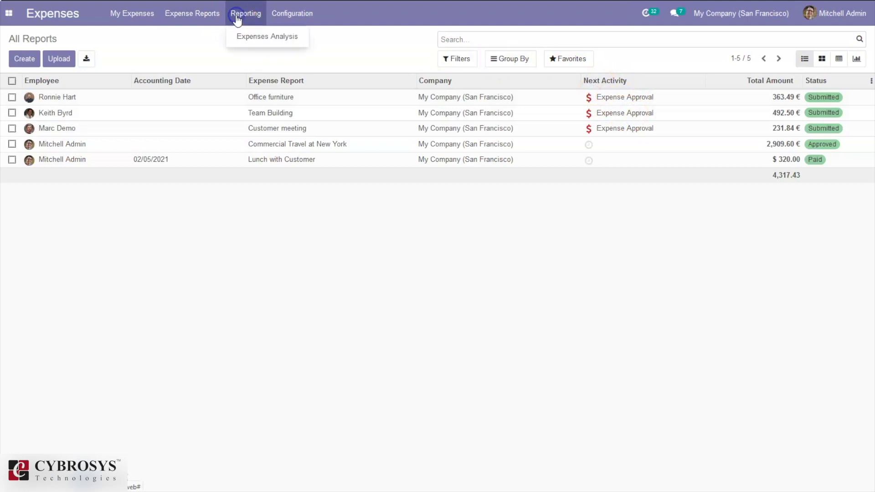
- Open the Expenses Analysis chart measuring Unit Price instead of Total
left_click(250, 40)
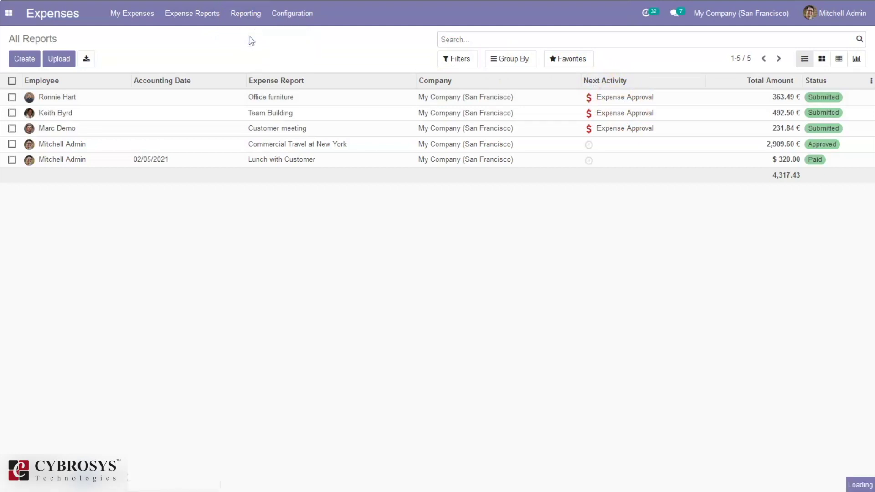
left_click(44, 64)
left_click(44, 63)
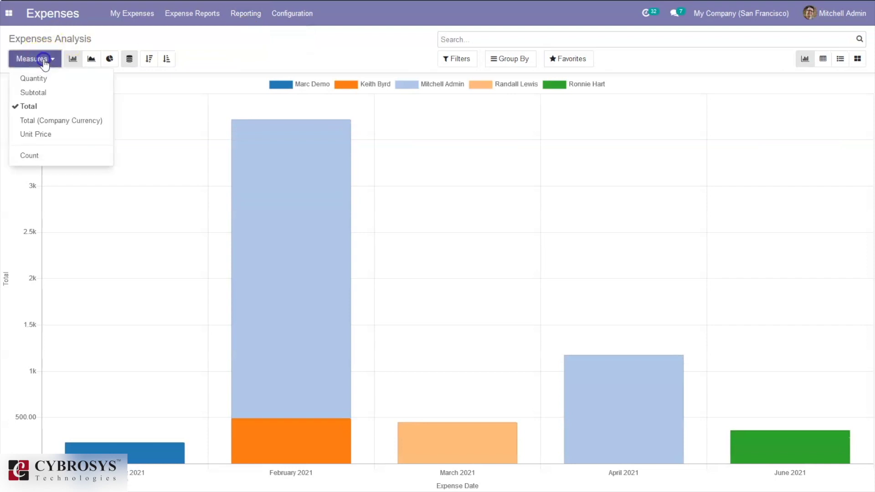
left_click(32, 108)
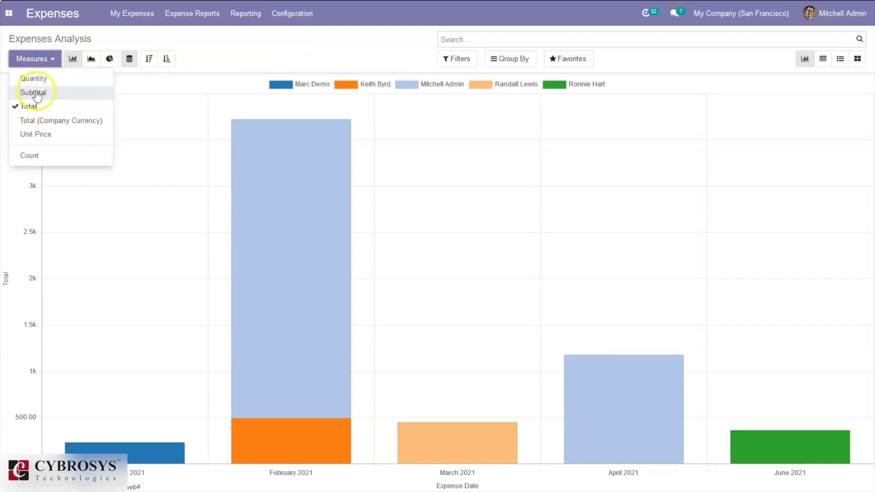
left_click(37, 135)
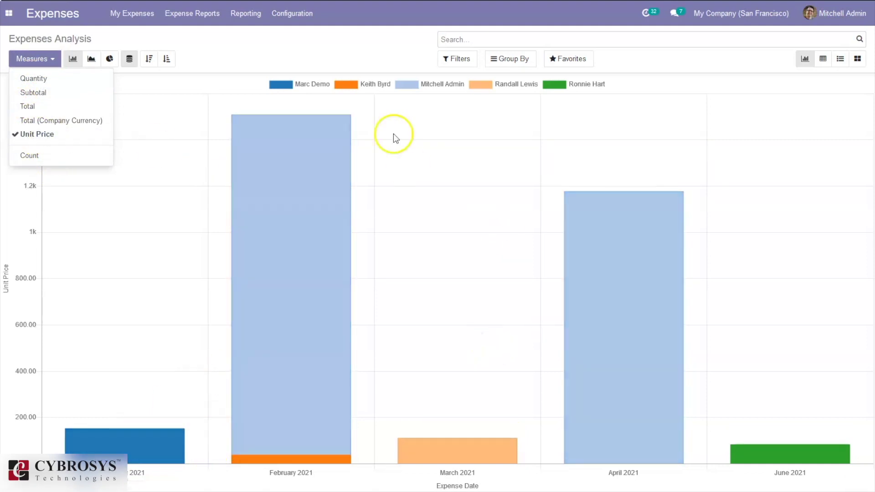
- Group the analysis by Employee and view it as a grouped list
left_click(494, 59)
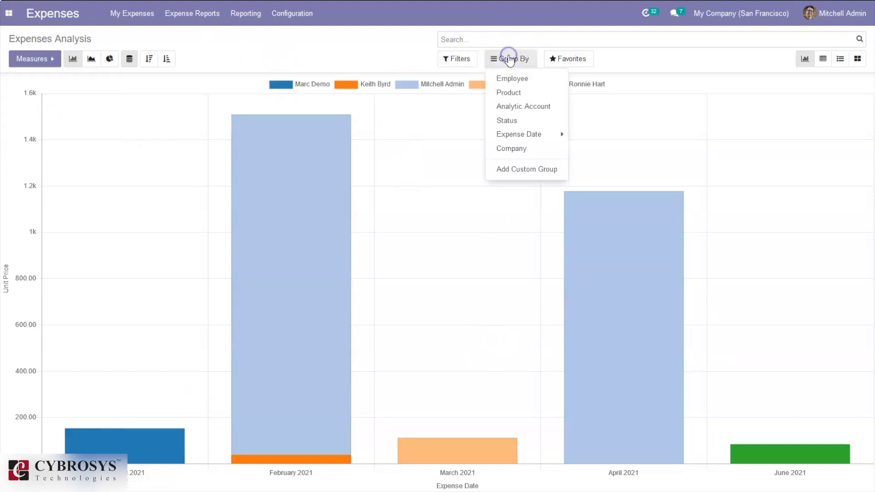
left_click(518, 81)
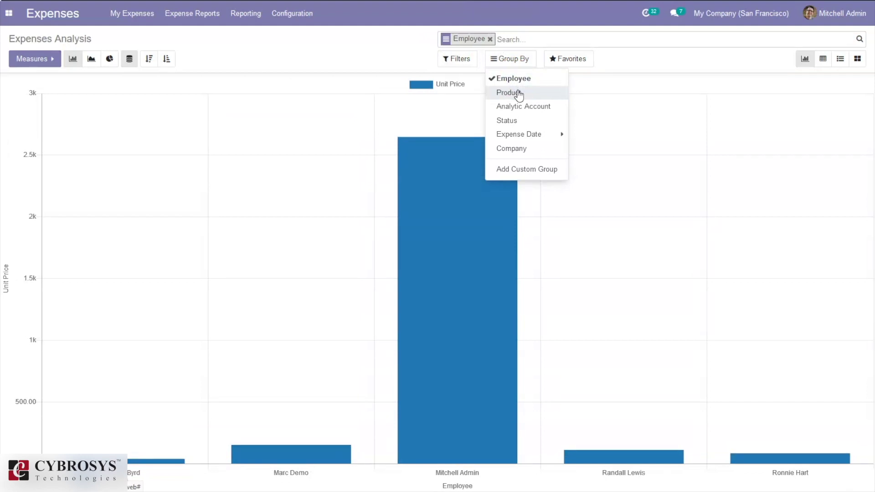
left_click(464, 63)
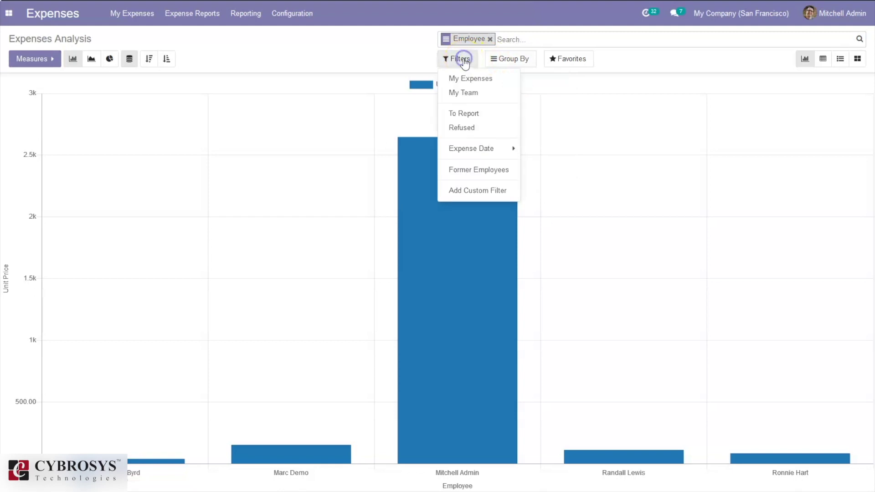
left_click(474, 81)
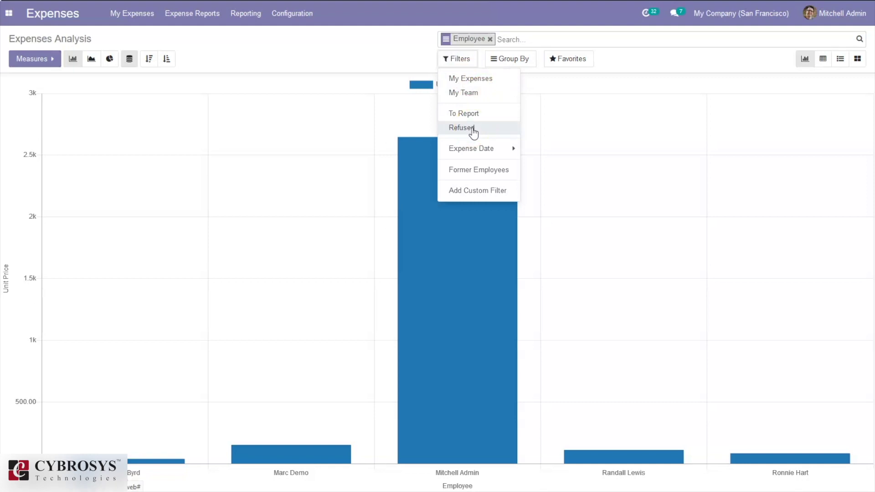
left_click(397, 63)
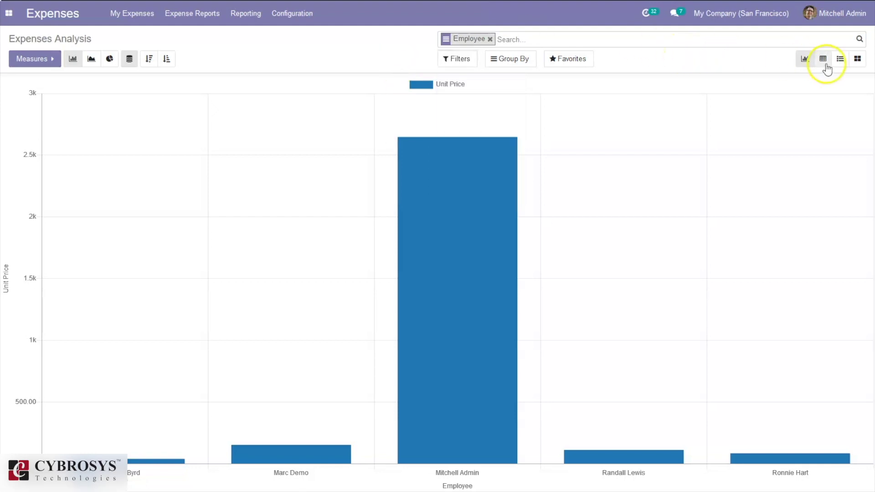
left_click(841, 61)
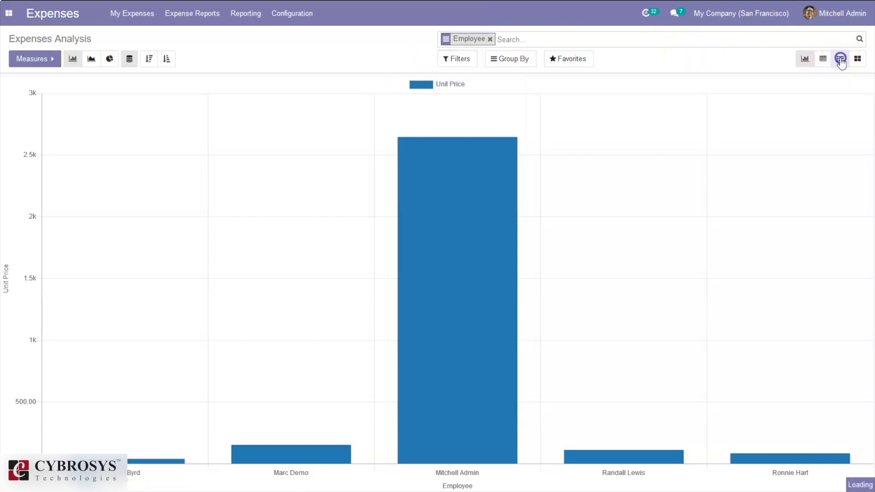